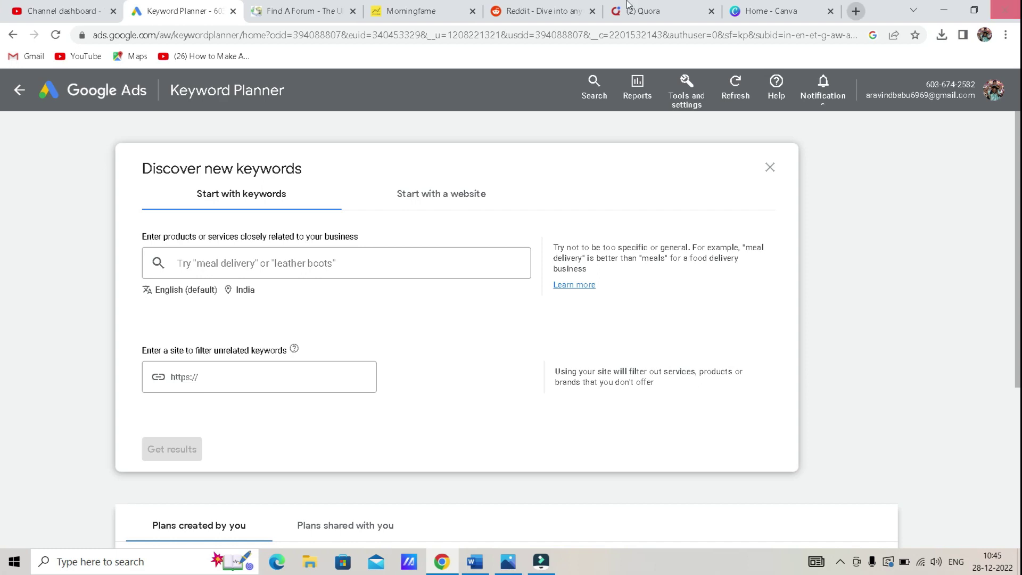
# - Enter "artificial intelligence", "ai" and "bots" as seed keywords for discovering new keywords
pyautogui.click(257, 261)
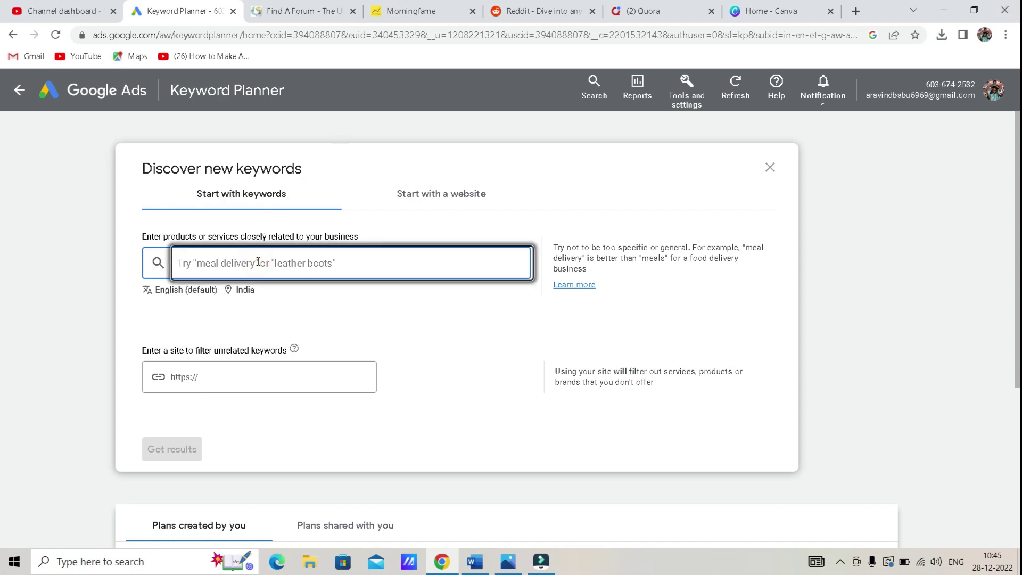
pyautogui.write('art')
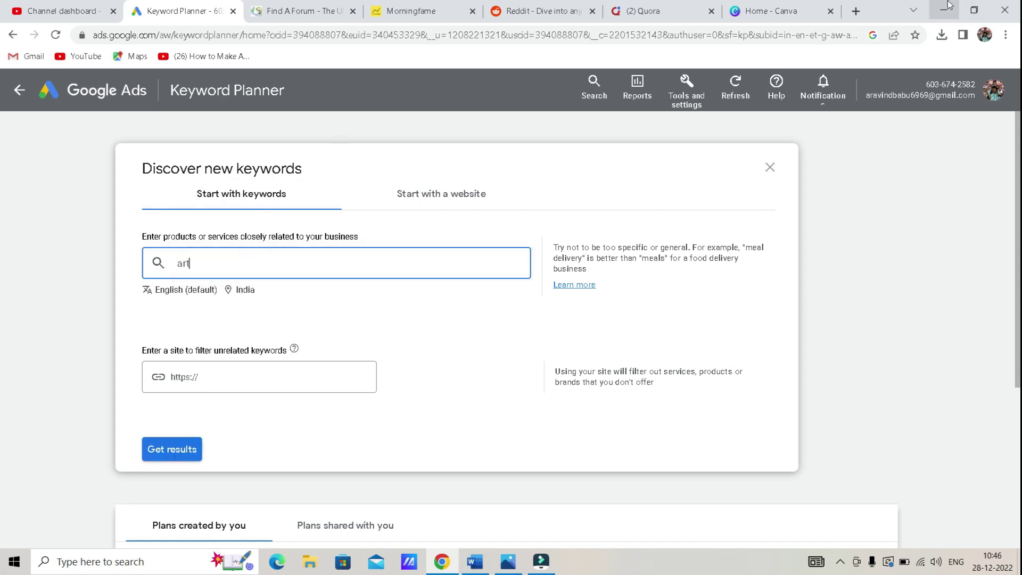
pyautogui.write('ificia')
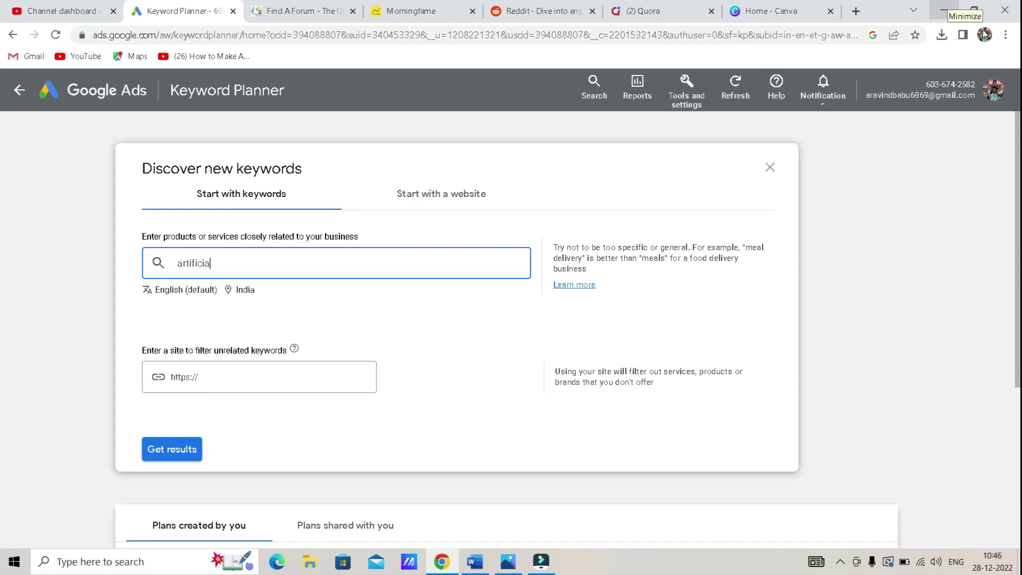
pyautogui.write('l int')
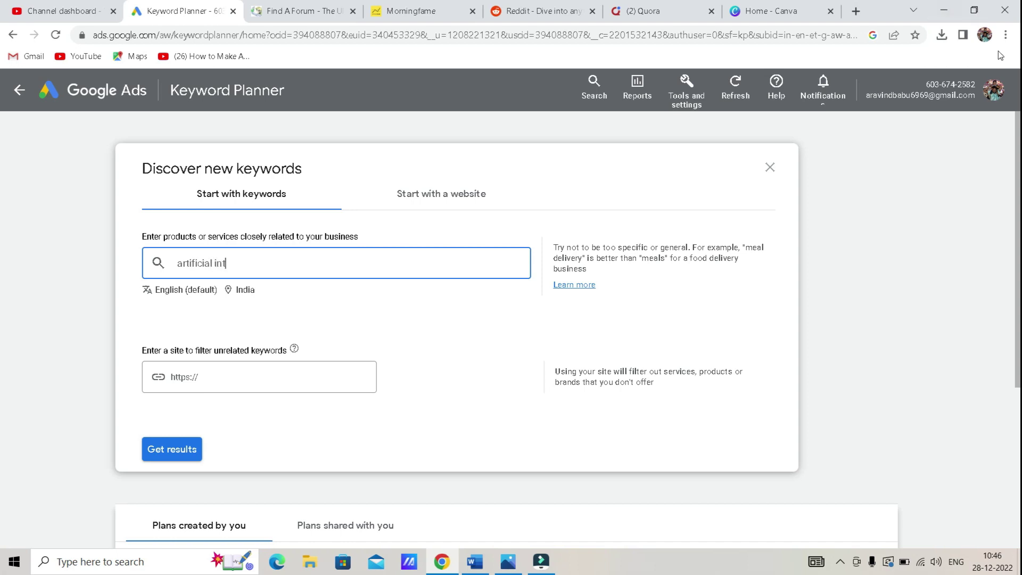
pyautogui.write('elligence')
pyautogui.press('Return')
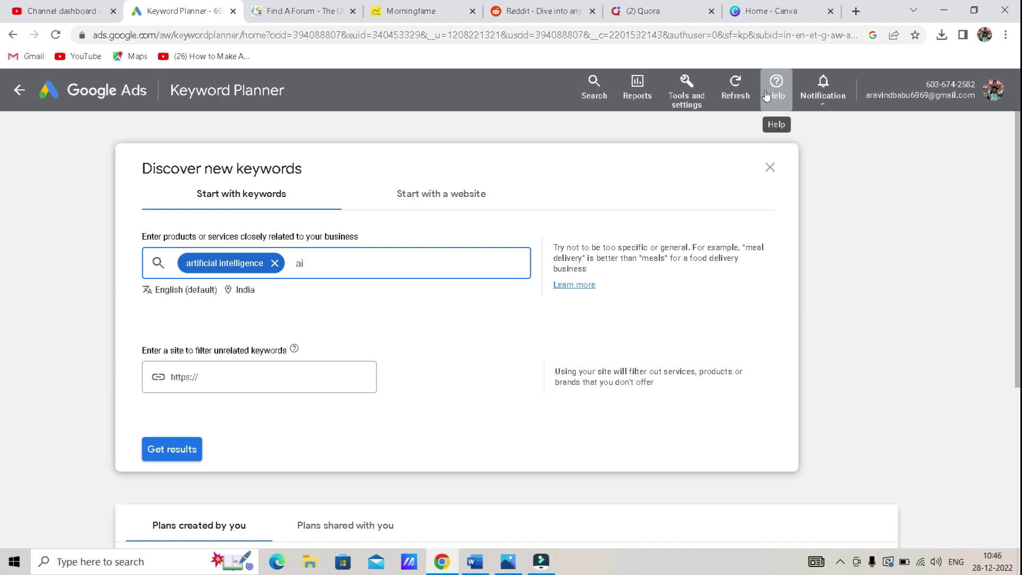
pyautogui.press('Return')
pyautogui.write('bots')
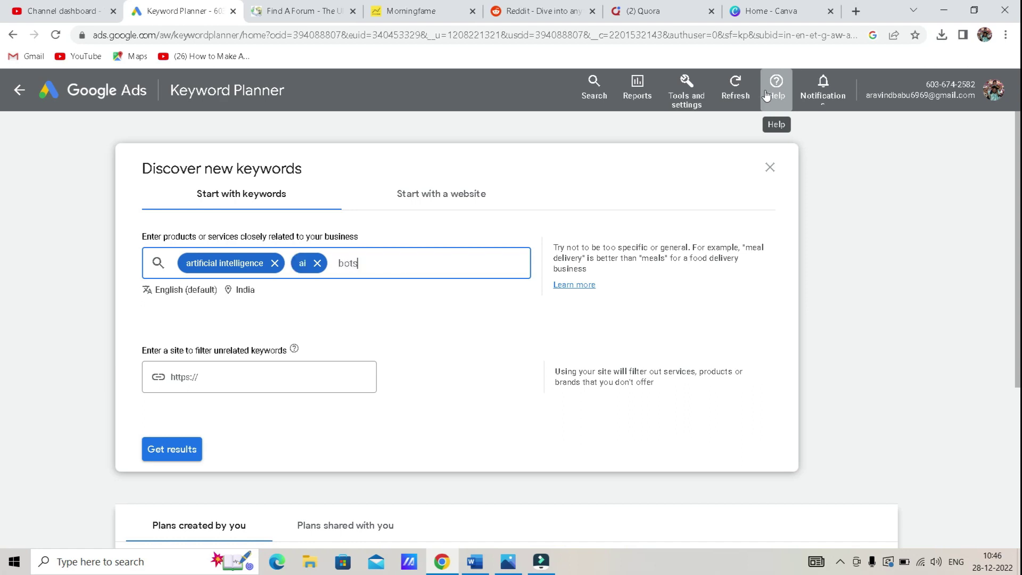
pyautogui.press('Return')
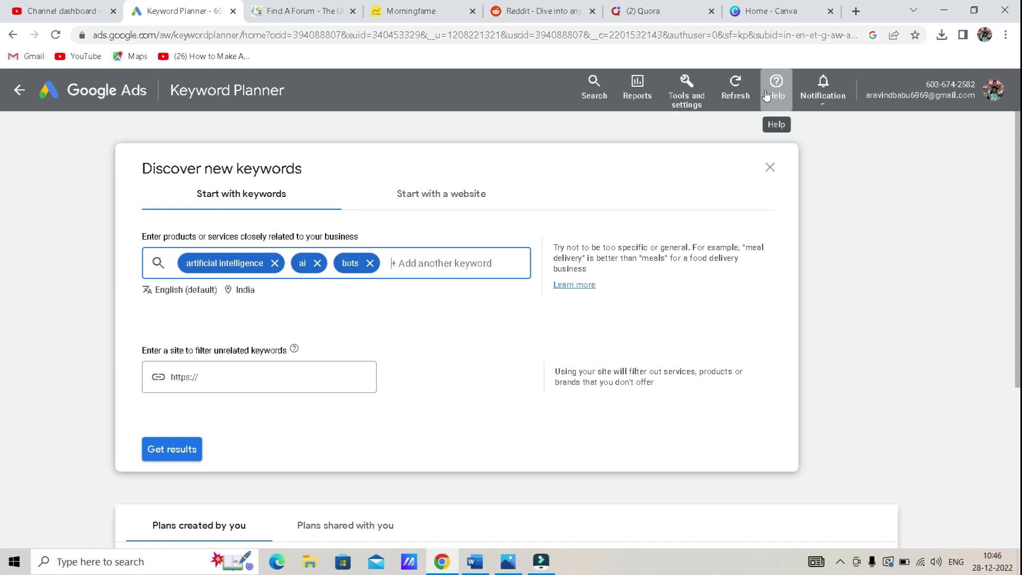
# - Add the seed keywords "content writing", "digital marketing" and "affiliate marketing", and get the keyword results
pyautogui.write('conte')
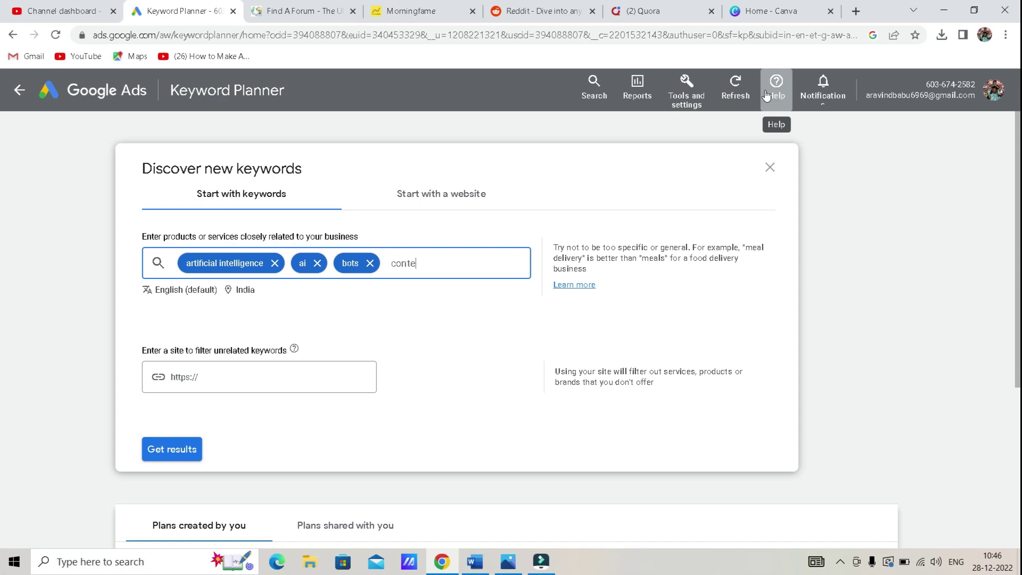
pyautogui.write('nt writing')
pyautogui.press('Return')
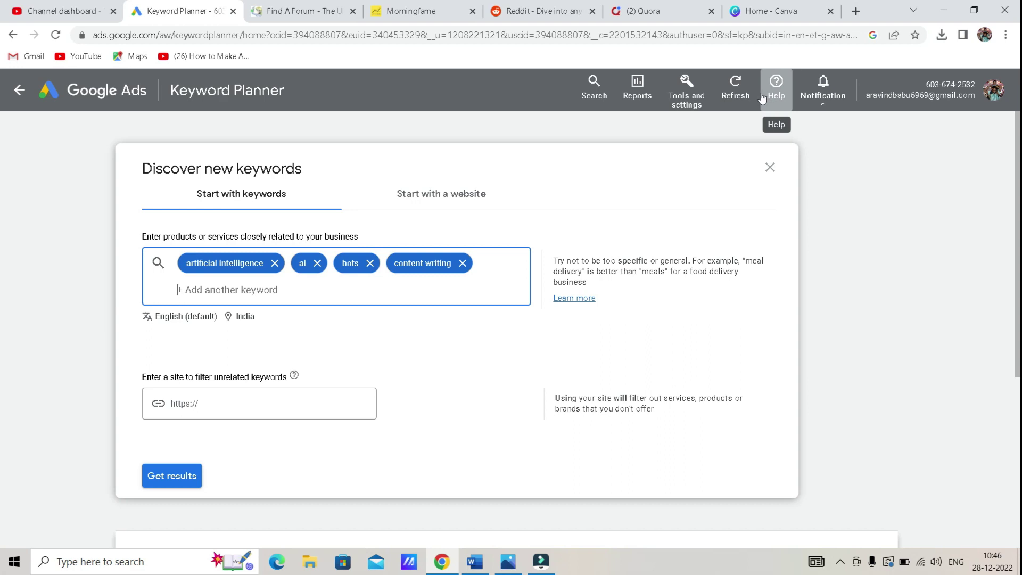
pyautogui.write('dig')
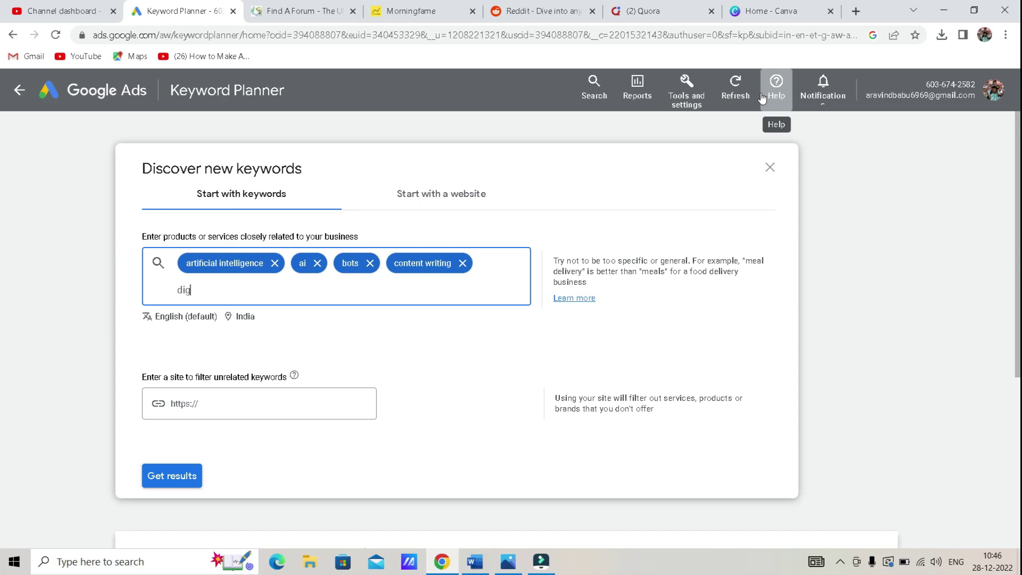
pyautogui.write('ital')
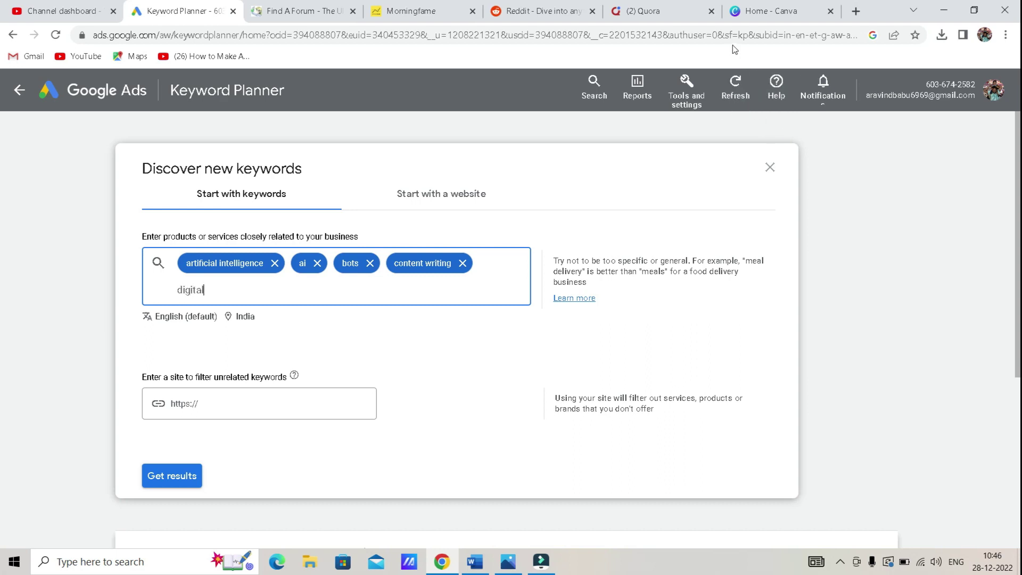
pyautogui.write(' marketing')
pyautogui.press('Return')
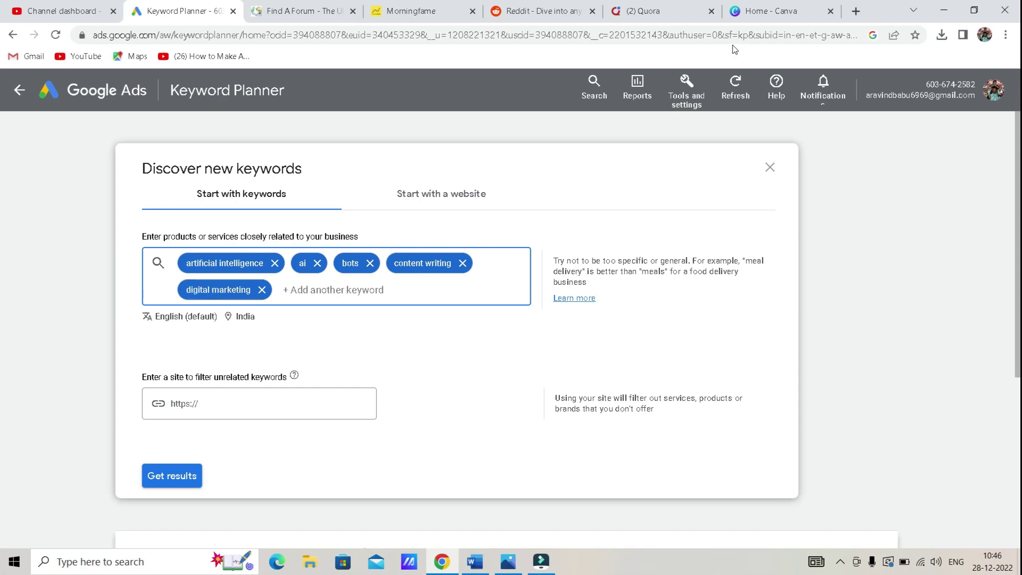
pyautogui.write('affiliate m')
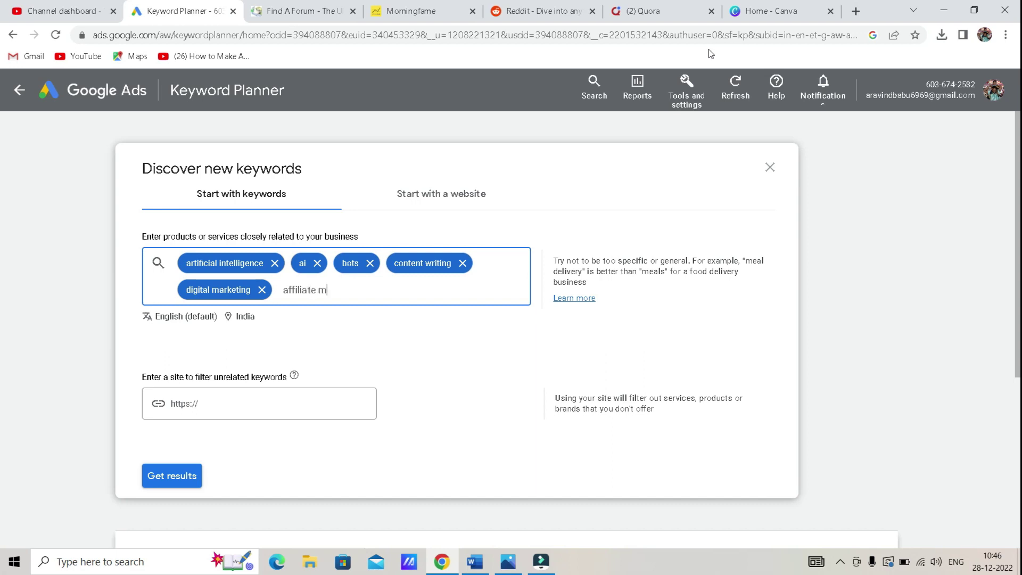
pyautogui.write('arketing')
pyautogui.press('Return')
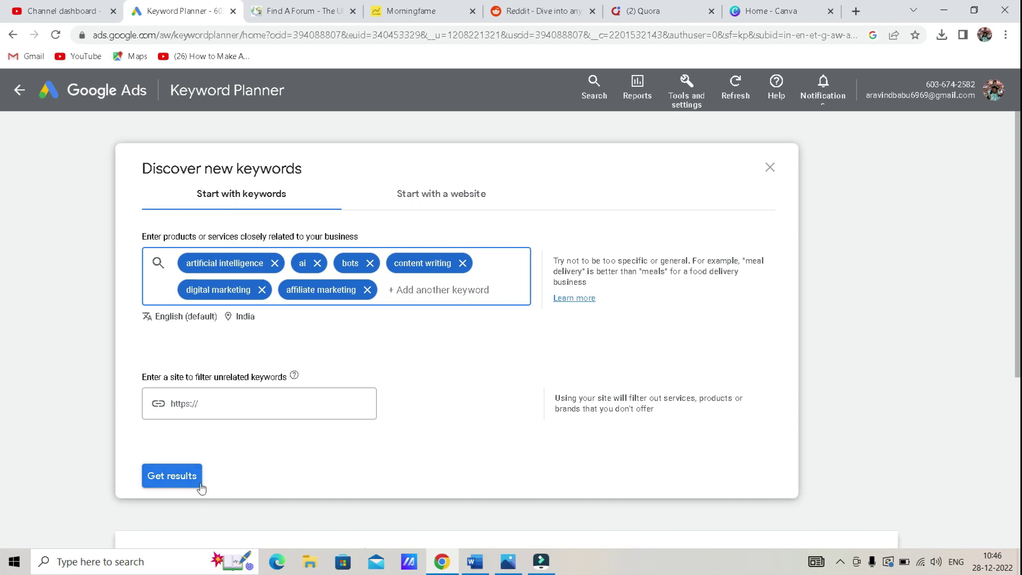
pyautogui.click(167, 481)
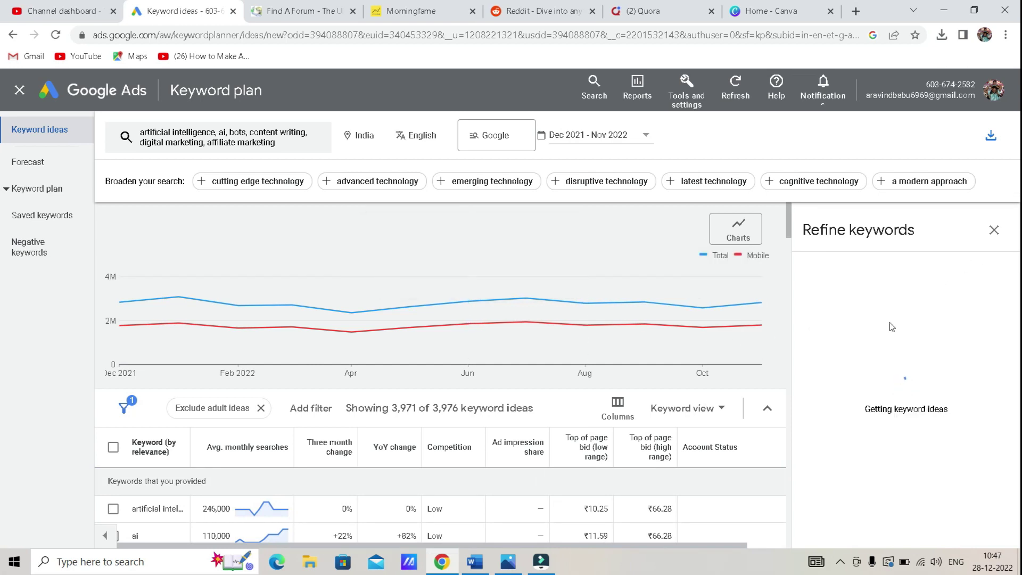
# - Examine the provided keywords and keyword ideas for their average monthly searches and competition
pyautogui.scroll(-5, 788, 250)
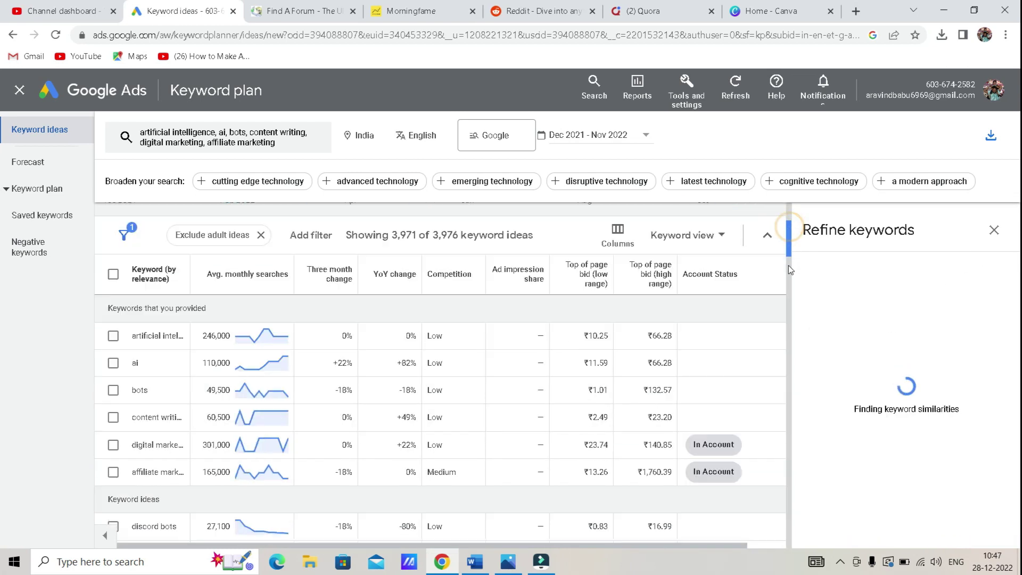
pyautogui.scroll(-3, 788, 270)
pyautogui.scroll(4, 792, 253)
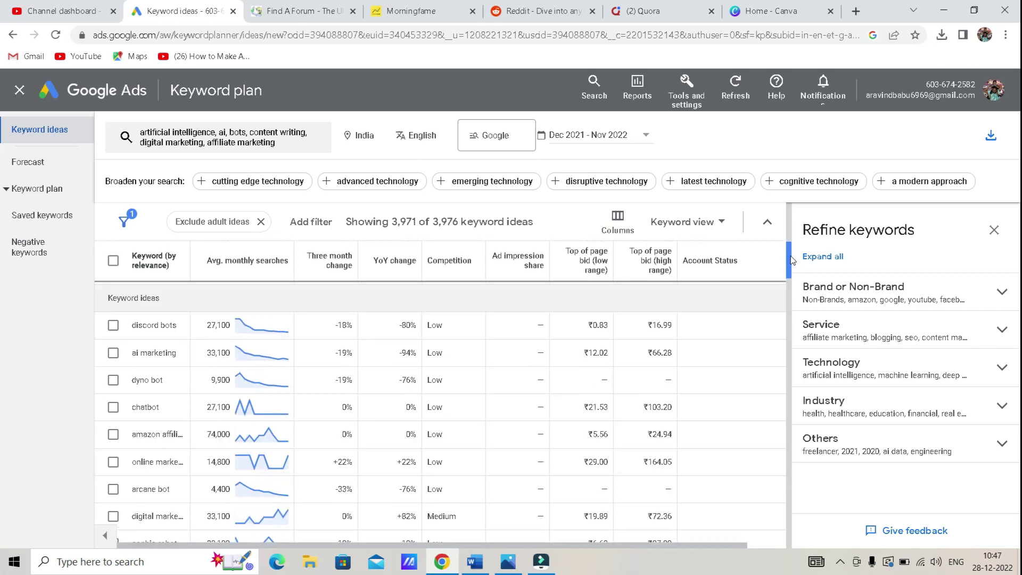
pyautogui.scroll(3, 793, 245)
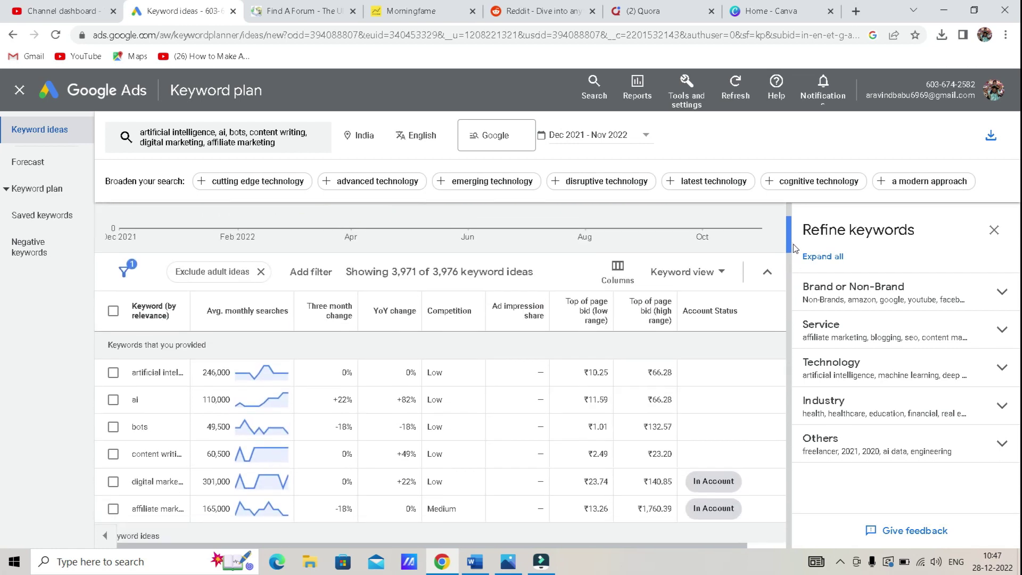
pyautogui.scroll(-2, 793, 244)
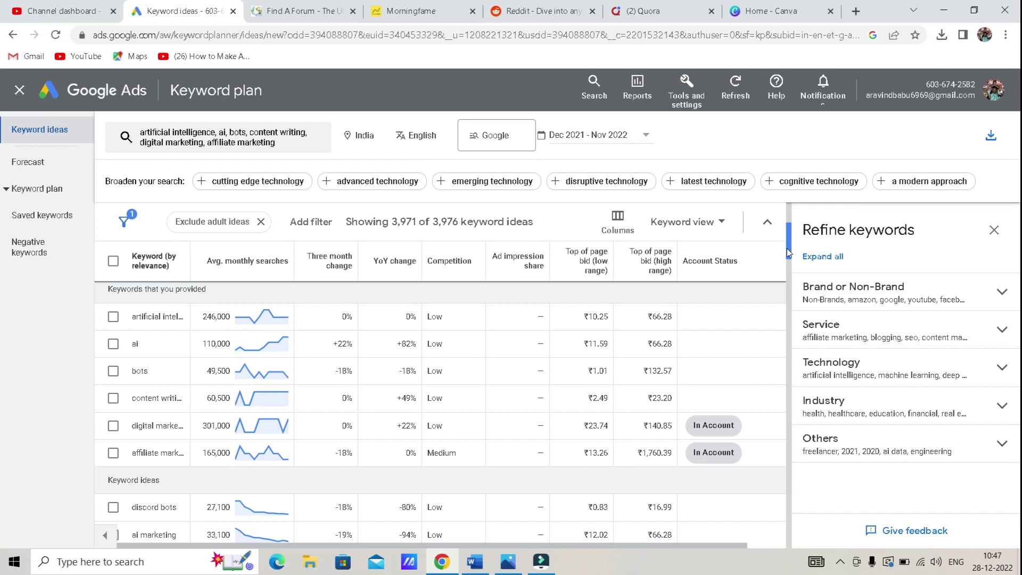
pyautogui.moveTo(787, 248); pyautogui.dragTo(784, 276)
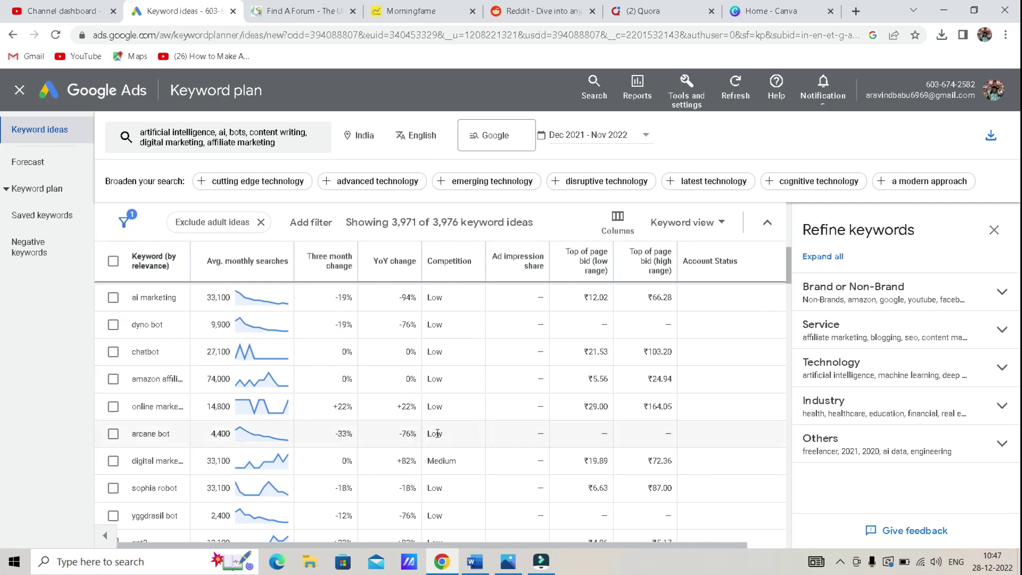
pyautogui.moveTo(787, 280)
pyautogui.mouseDown()
pyautogui.moveTo(790, 235)
pyautogui.moveTo(786, 275)
pyautogui.mouseUp()
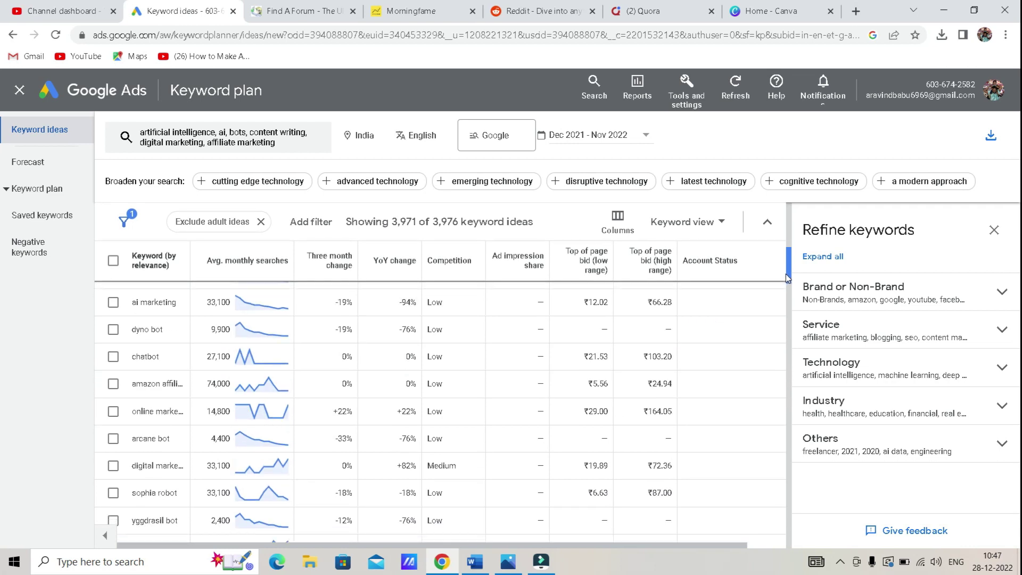
pyautogui.moveTo(786, 274)
pyautogui.mouseDown()
pyautogui.moveTo(800, 204)
pyautogui.moveTo(789, 214)
pyautogui.moveTo(785, 281)
pyautogui.mouseUp()
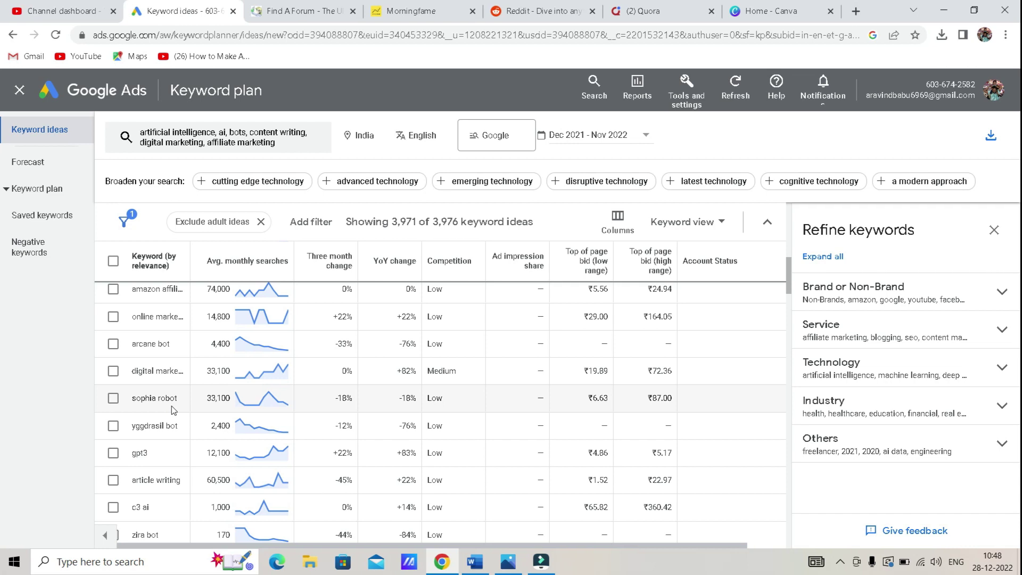
# - Switch to YouTube Studio and start a new video upload, opening the file selection dialog
pyautogui.click(37, 12)
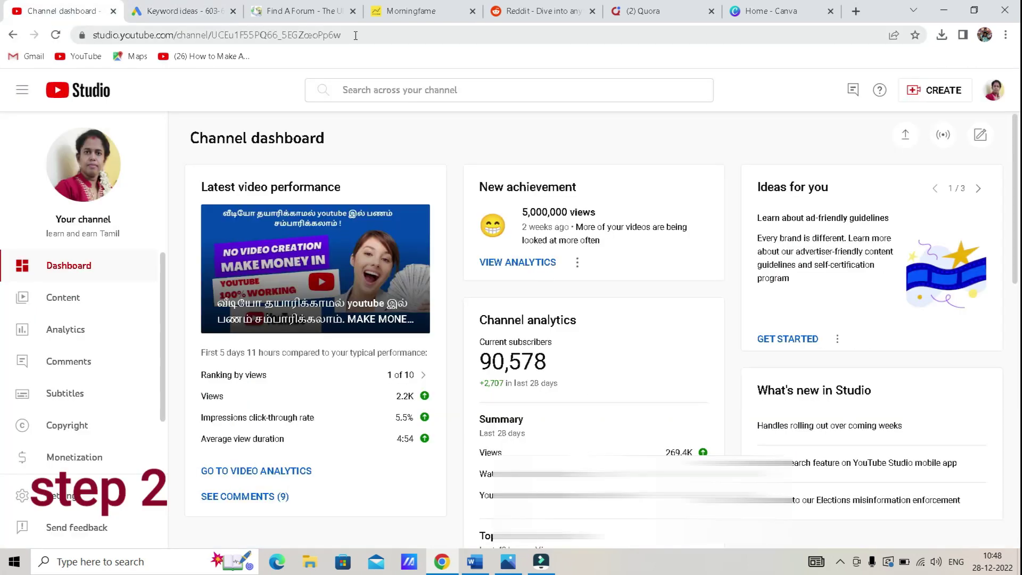
pyautogui.click(931, 94)
pyautogui.click(918, 121)
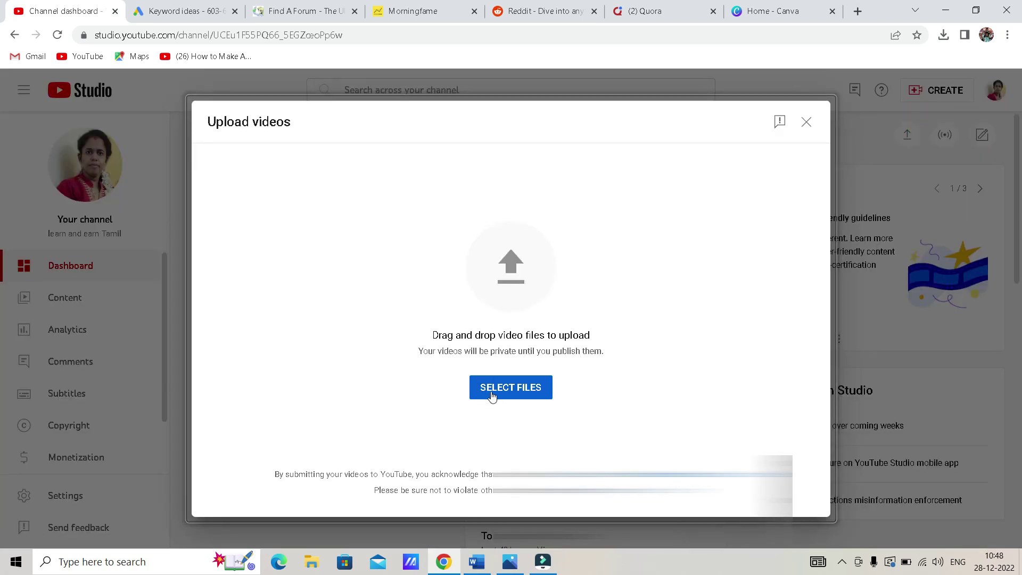
pyautogui.click(493, 391)
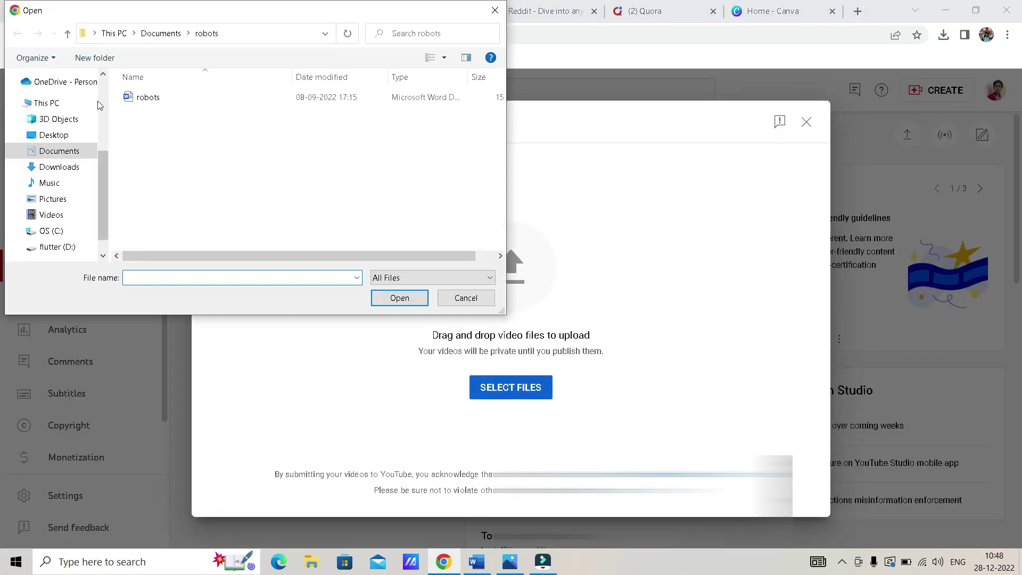
# - Upload the video "ai tools yt" from the "flimora edit videos" folder on the flutter (D:) drive
pyautogui.click(54, 137)
pyautogui.click(57, 107)
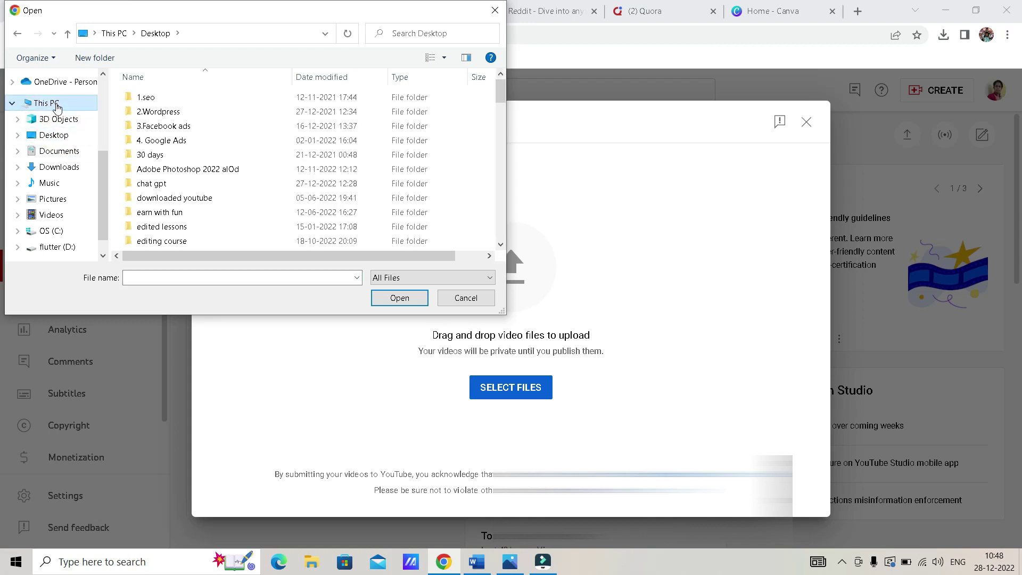
pyautogui.click(499, 118)
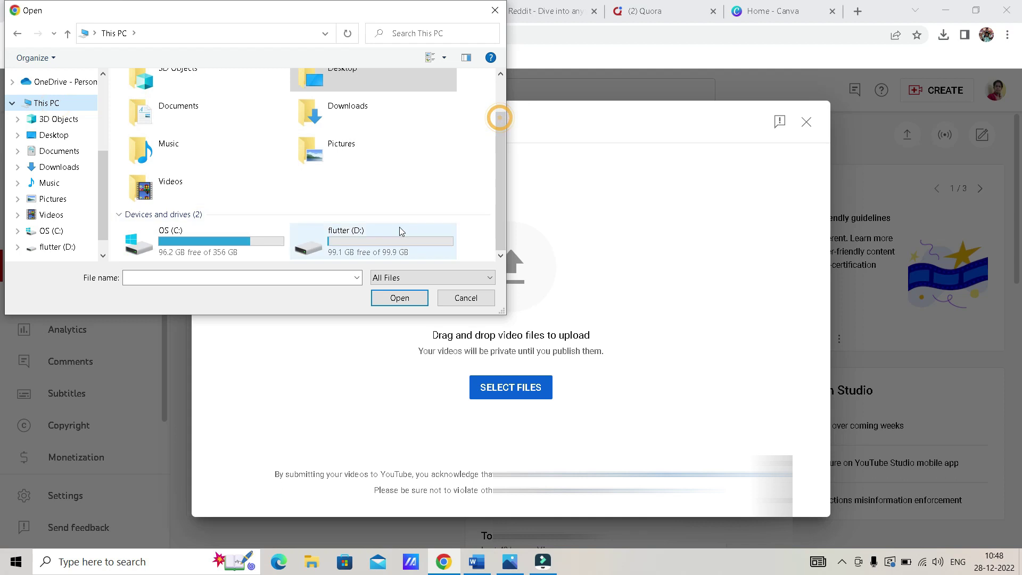
pyautogui.doubleClick(387, 238)
pyautogui.doubleClick(165, 127)
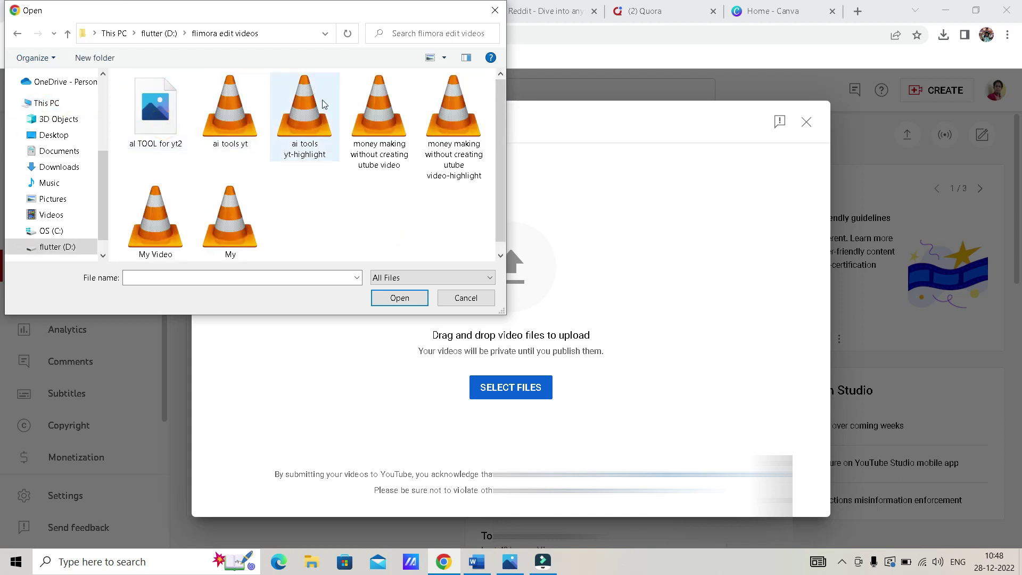
pyautogui.click(230, 112)
pyautogui.click(399, 297)
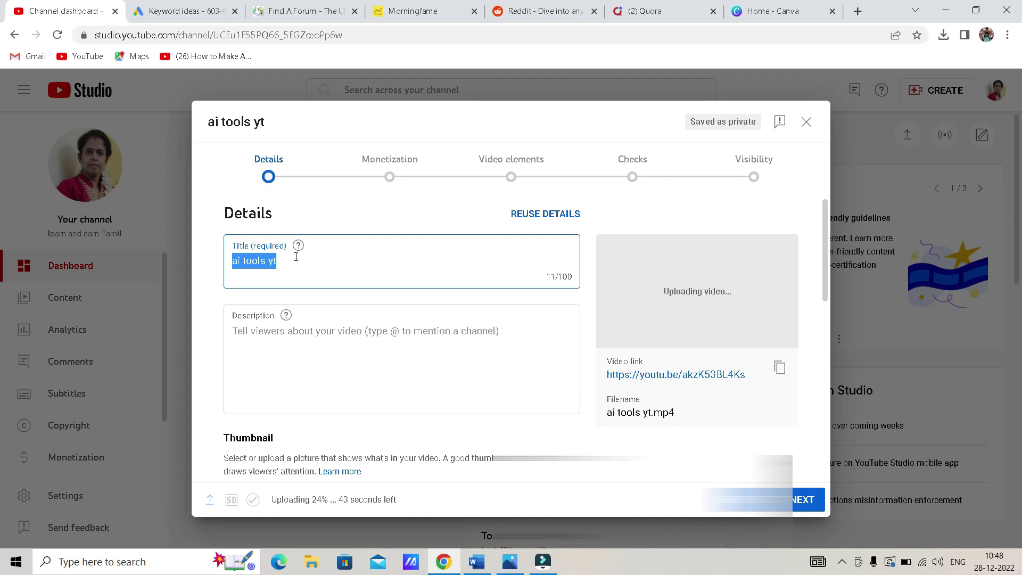
# - Replace the video's default title with "Top artificial tools for digital and affiliate marketing"
pyautogui.click(285, 262)
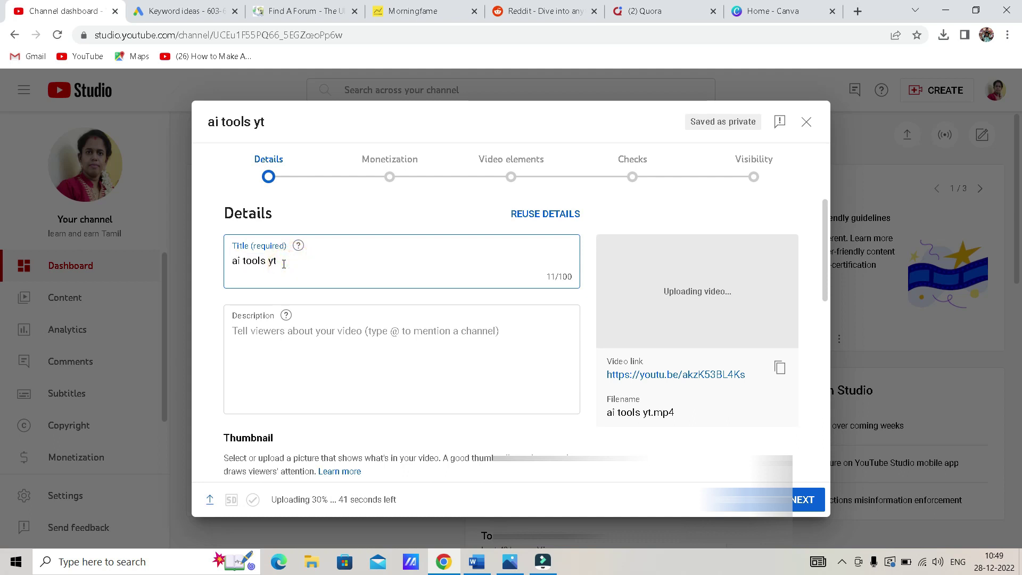
pyautogui.moveTo(826, 259)
pyautogui.mouseDown()
pyautogui.moveTo(824, 425)
pyautogui.moveTo(824, 249)
pyautogui.mouseUp()
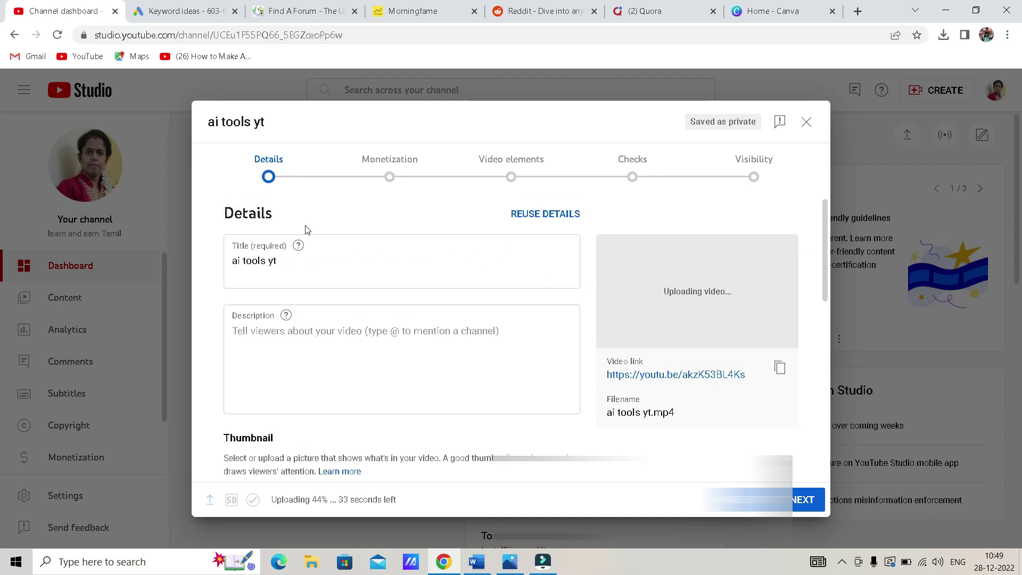
pyautogui.click(291, 263)
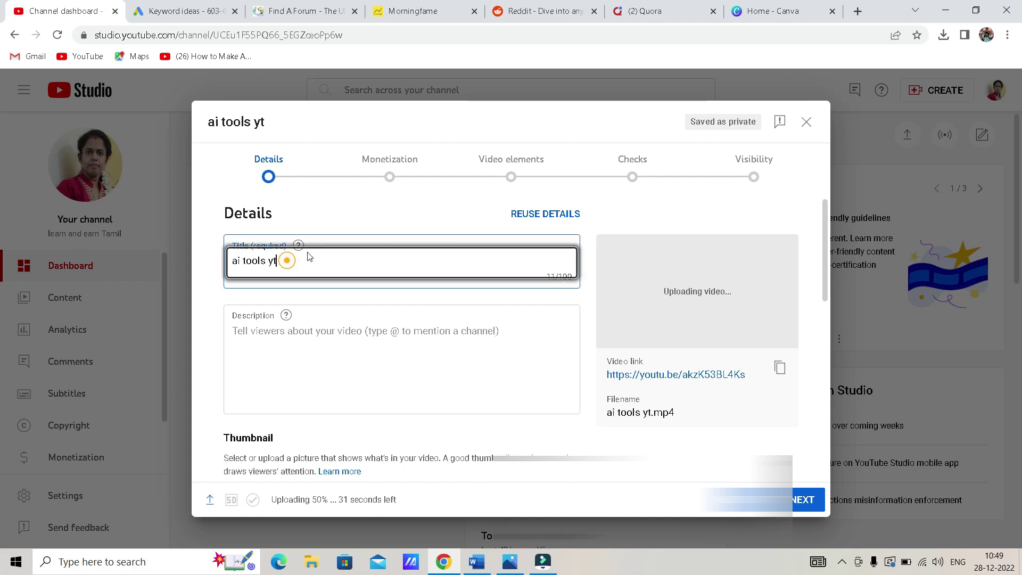
pyautogui.press('BackSpace')
pyautogui.press('BackSpace')
pyautogui.press('BackSpace')
pyautogui.press('BackSpace')
pyautogui.press('BackSpace')
pyautogui.press('BackSpace')
pyautogui.press('BackSpace')
pyautogui.press('BackSpace')
pyautogui.press('BackSpace')
pyautogui.press('BackSpace')
pyautogui.press('BackSpace')
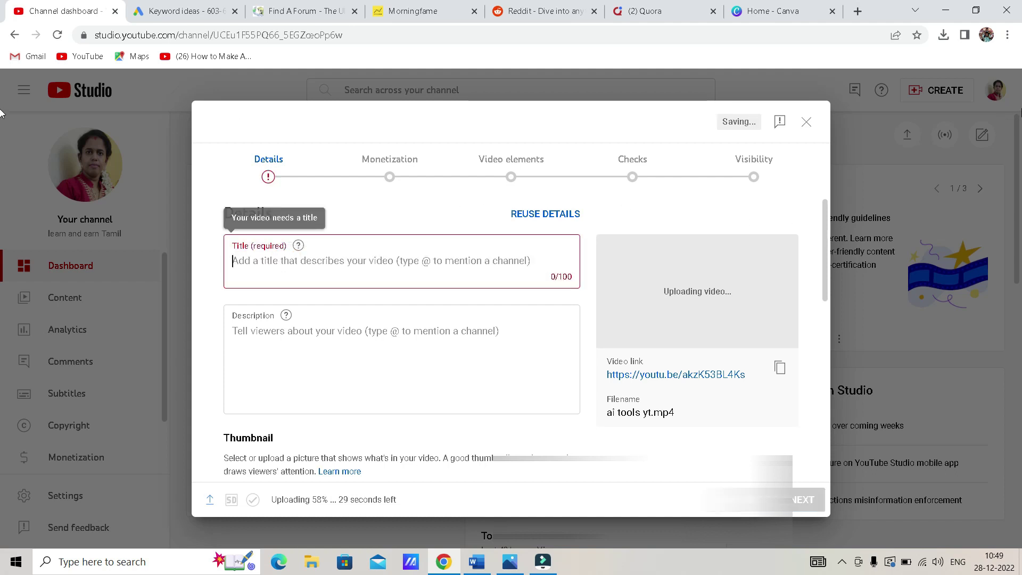
pyautogui.write('Top artif')
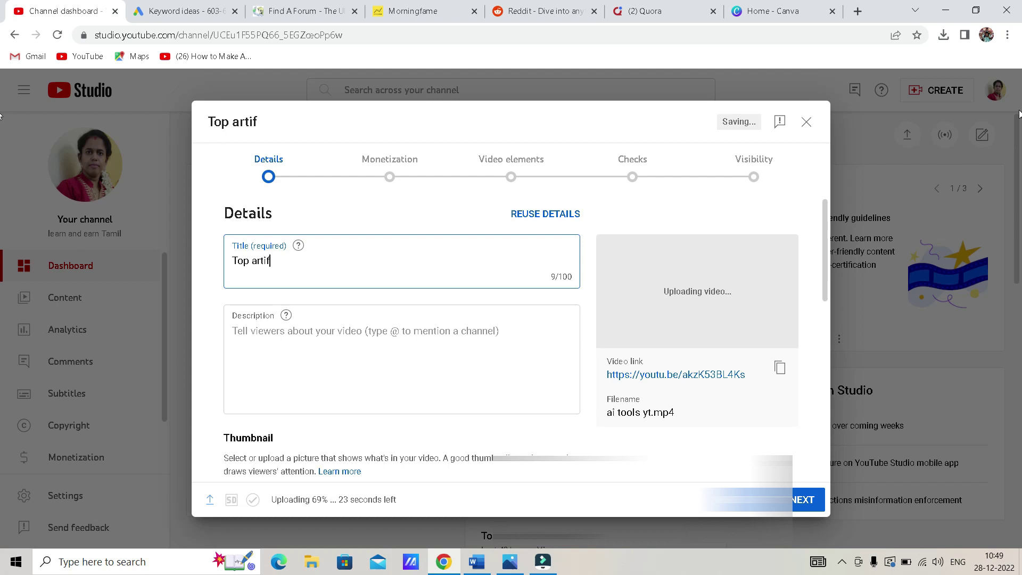
pyautogui.write('icial')
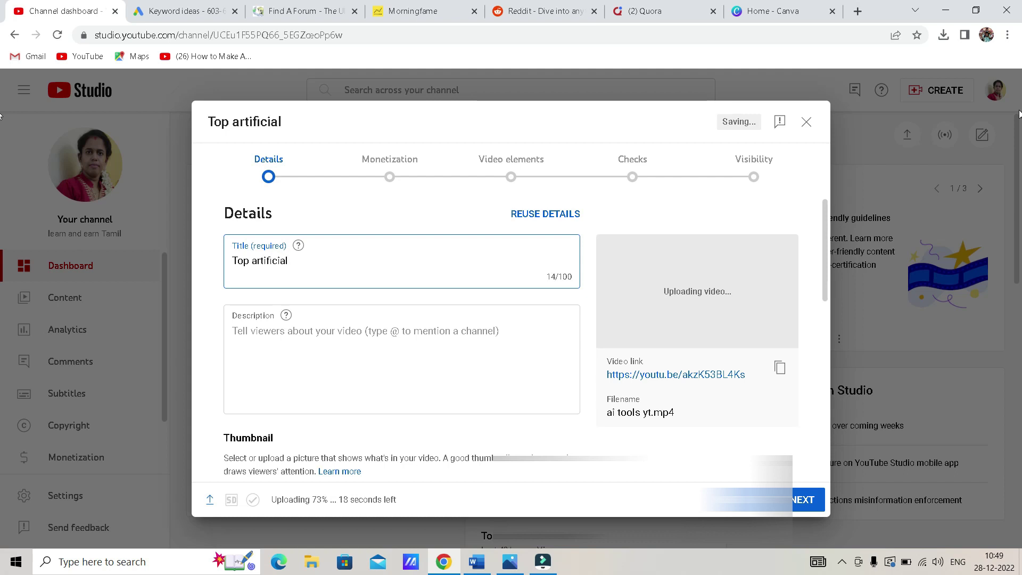
pyautogui.write(' tools')
pyautogui.write('fo')
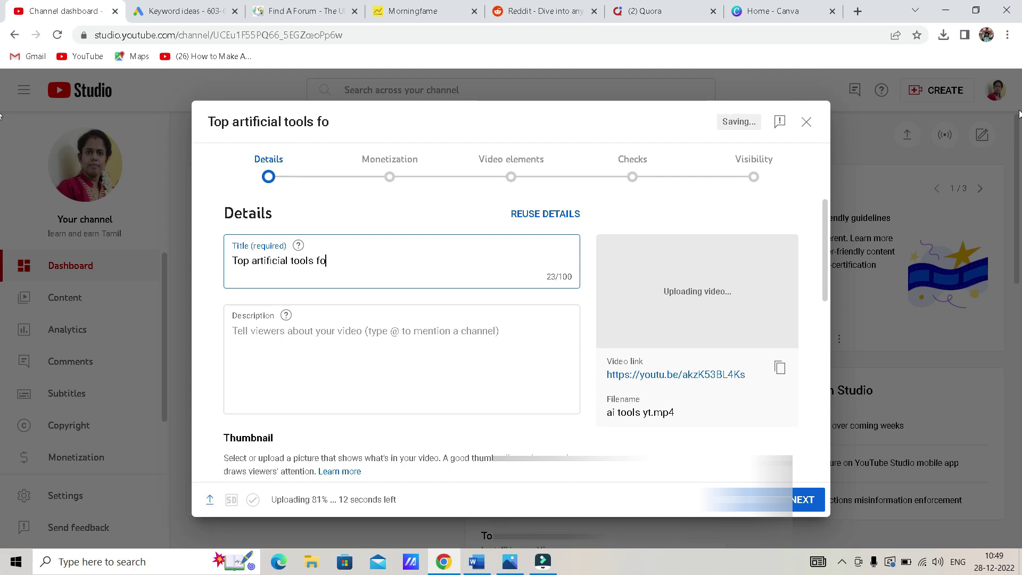
pyautogui.write('r digital a')
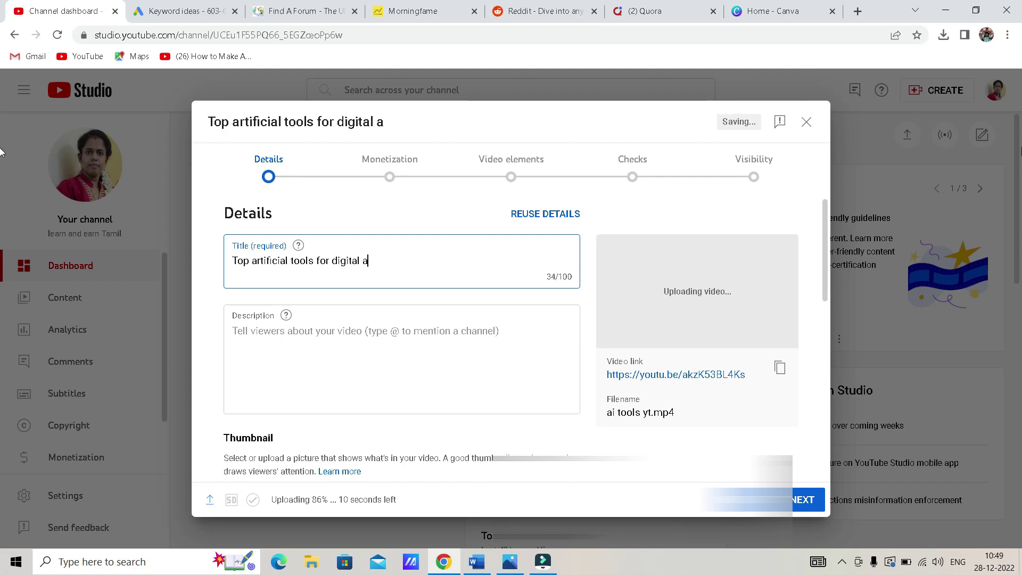
pyautogui.write('nd af')
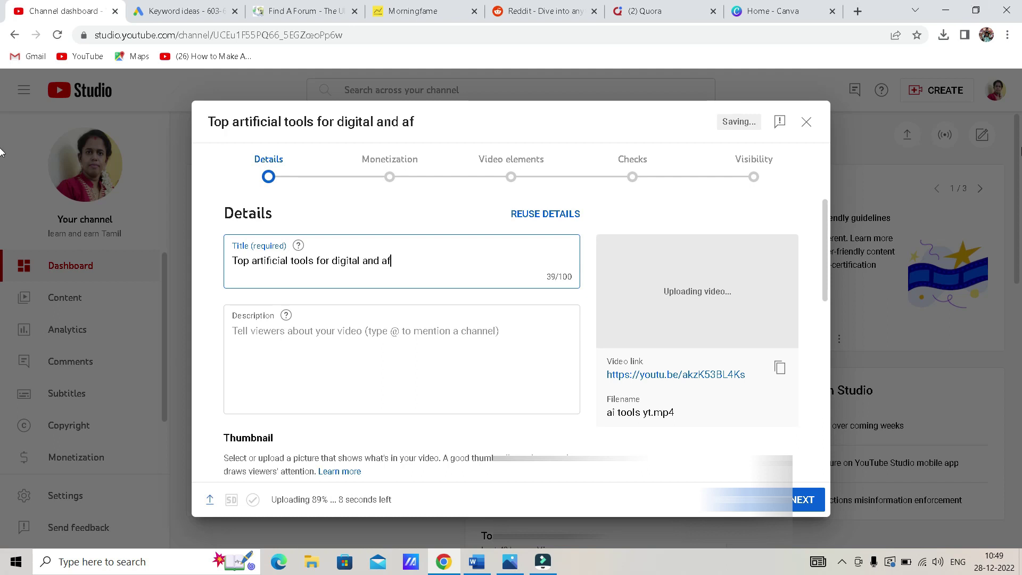
pyautogui.write('filiate ')
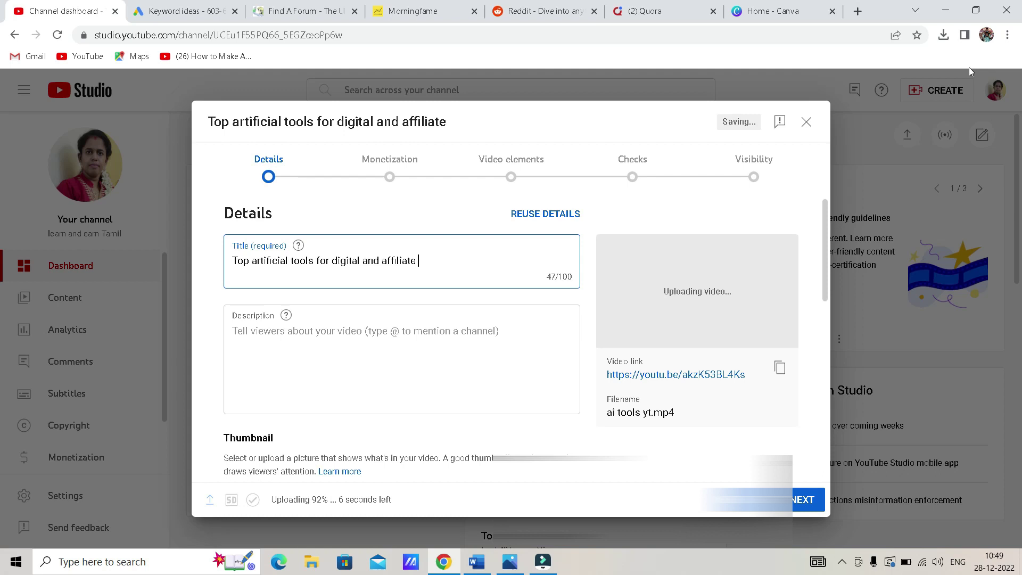
pyautogui.write('marketing')
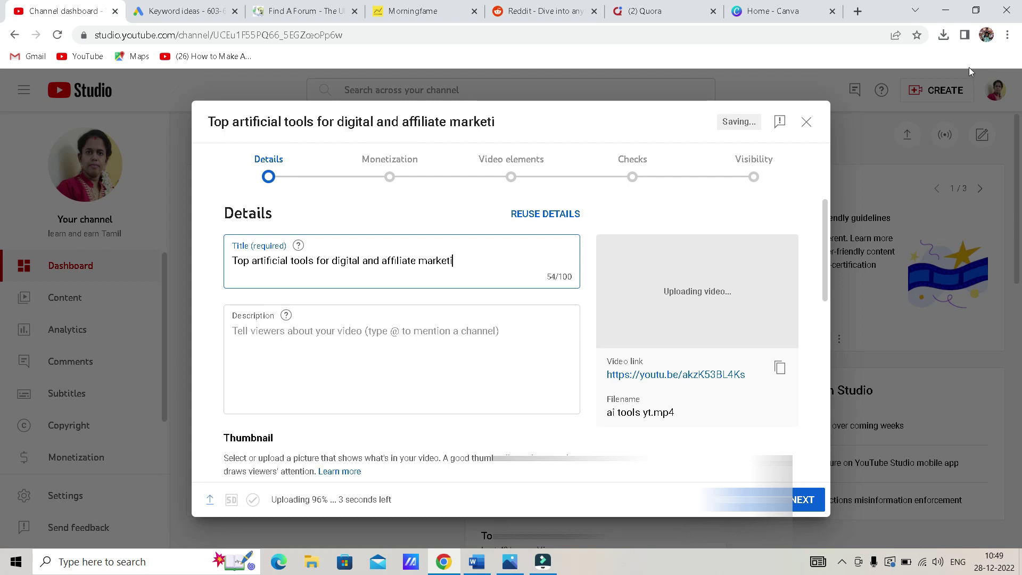
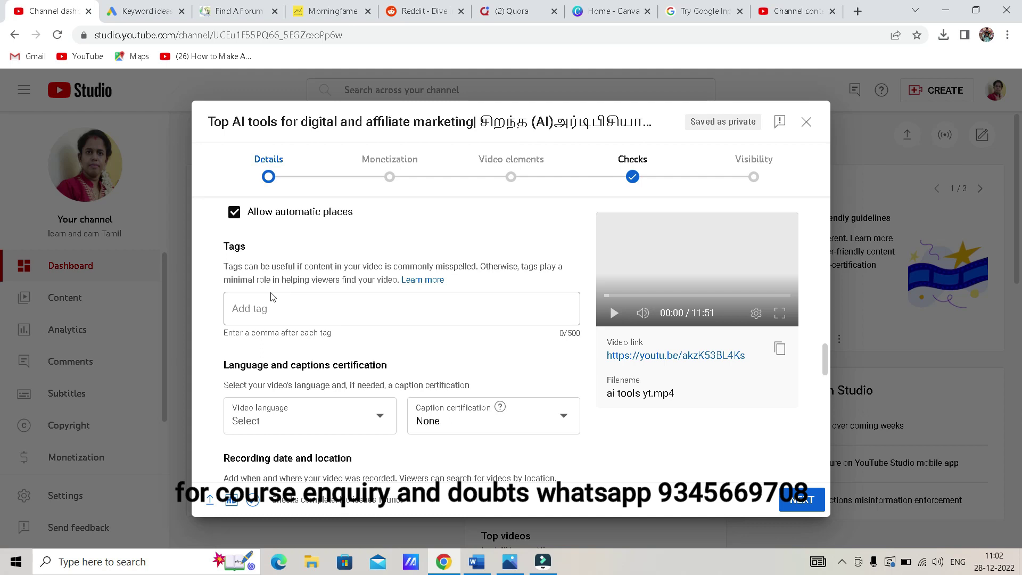
# - Activate the empty tag entry field in the video's details
pyautogui.click(251, 303)
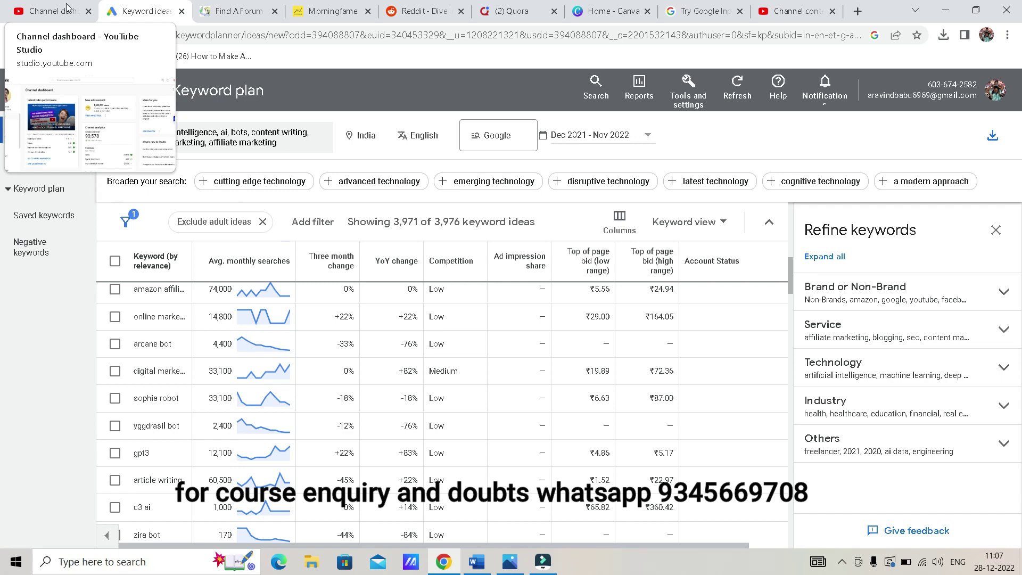
# - Look over the Morningfame home page and its reasons for use, and revisit the keyword ideas and the YouTube Studio dashboard
pyautogui.click(344, 8)
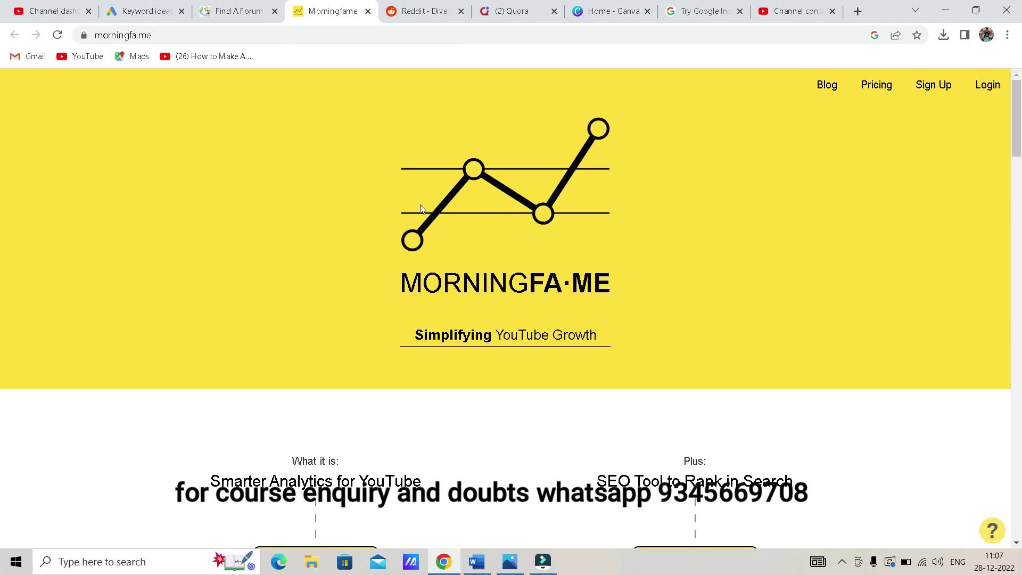
pyautogui.moveTo(1019, 119); pyautogui.dragTo(1020, 284)
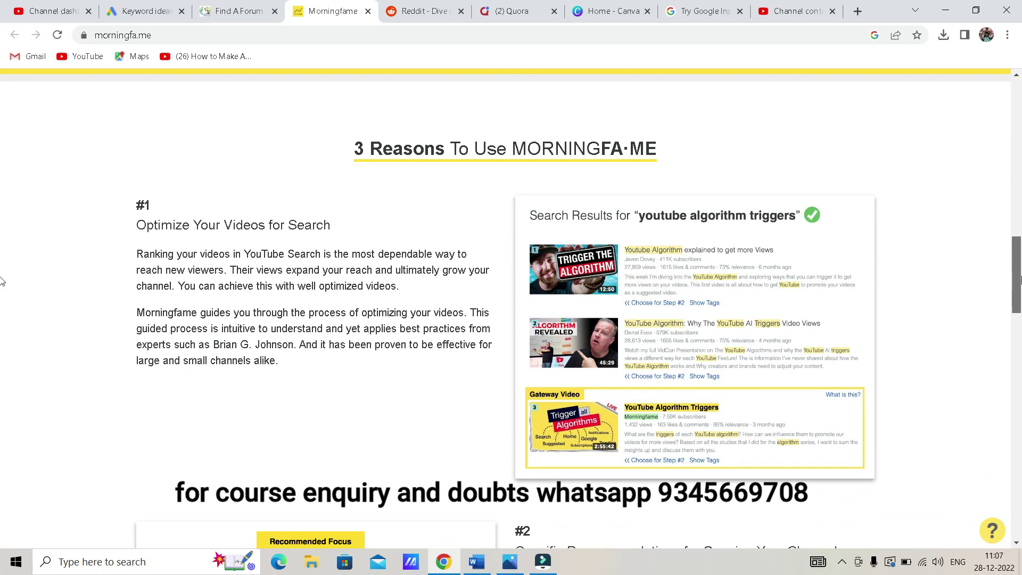
pyautogui.moveTo(1020, 282); pyautogui.dragTo(991, 107)
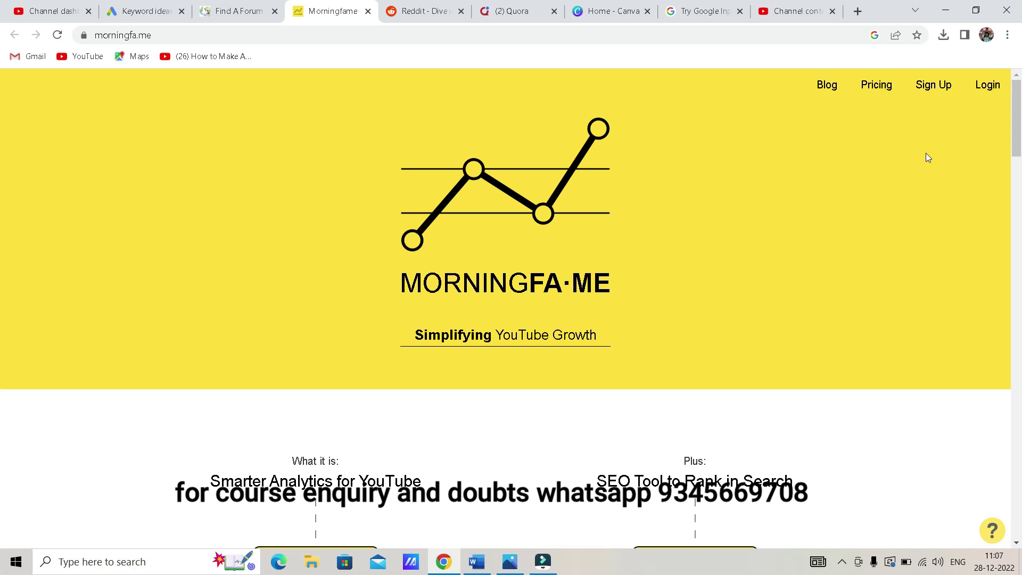
pyautogui.click(140, 8)
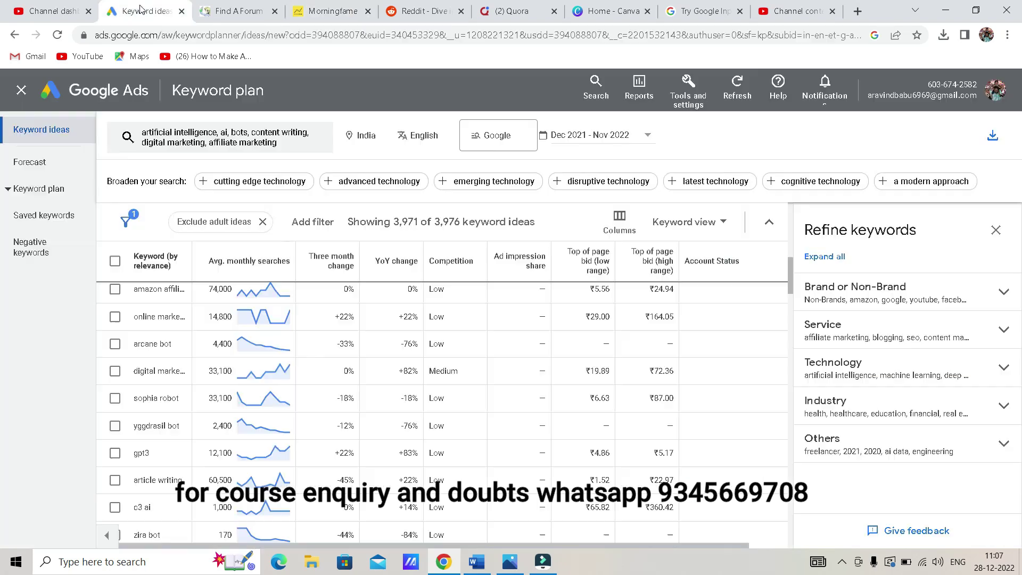
pyautogui.click(45, 7)
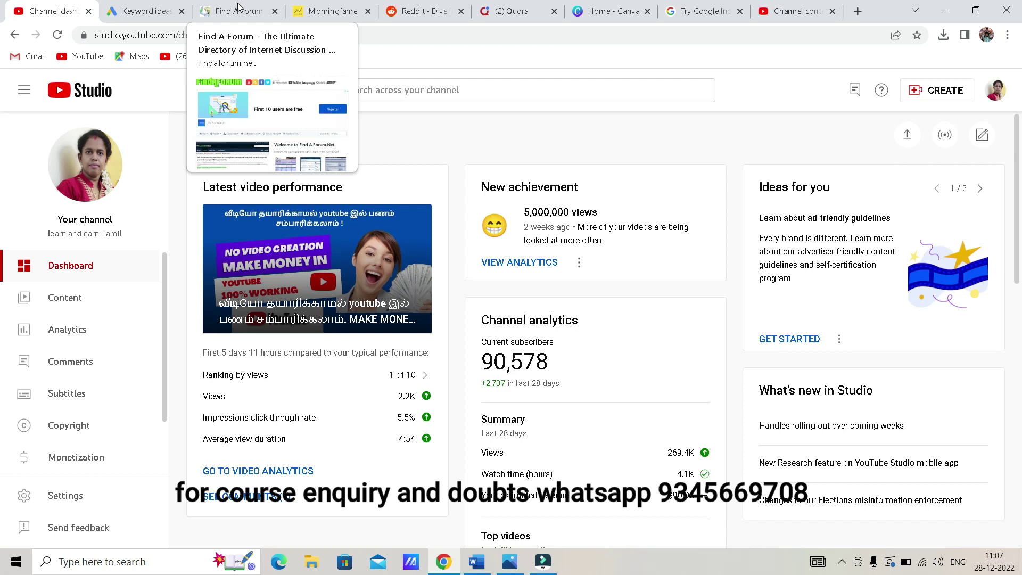
# - Look over the Find A Forum, Reddit and Quora sites, browsing the answers in the Quora feed
pyautogui.click(239, 12)
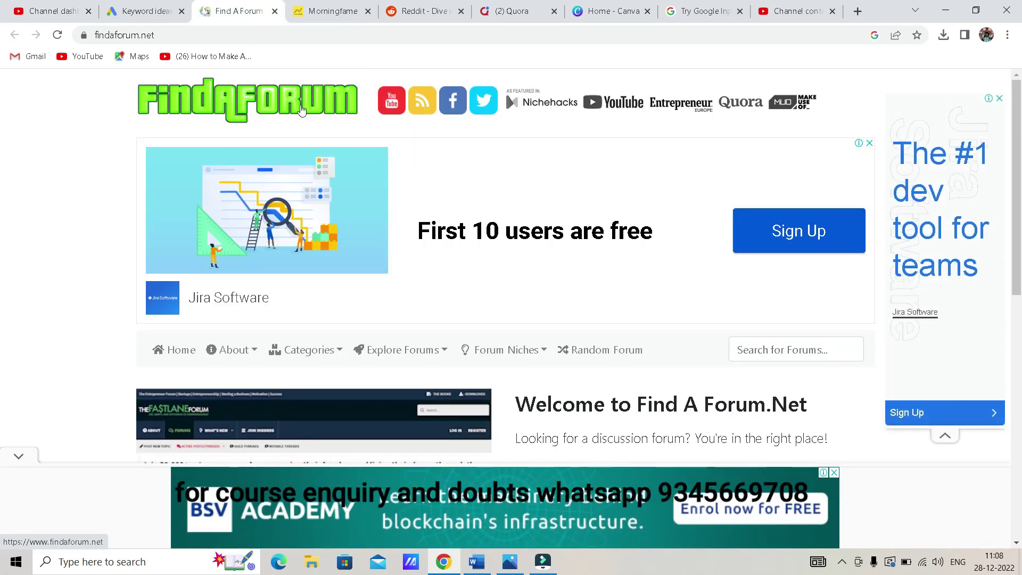
pyautogui.click(429, 10)
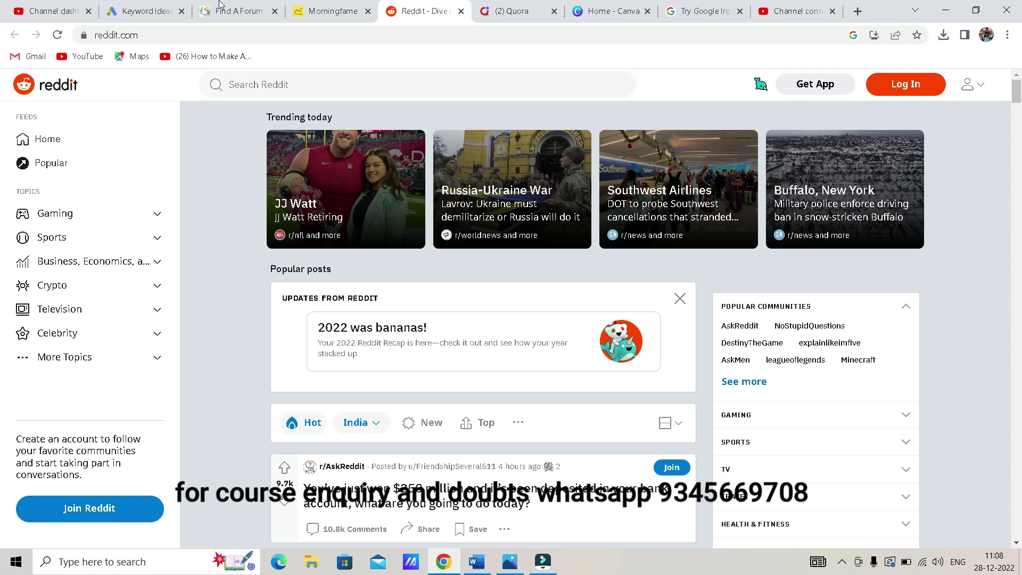
pyautogui.click(234, 11)
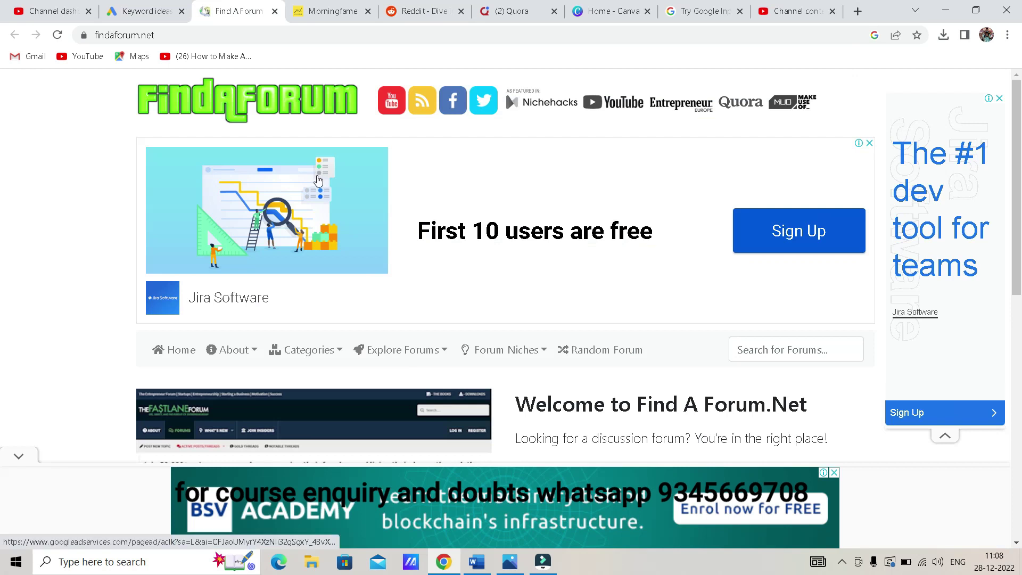
pyautogui.click(511, 9)
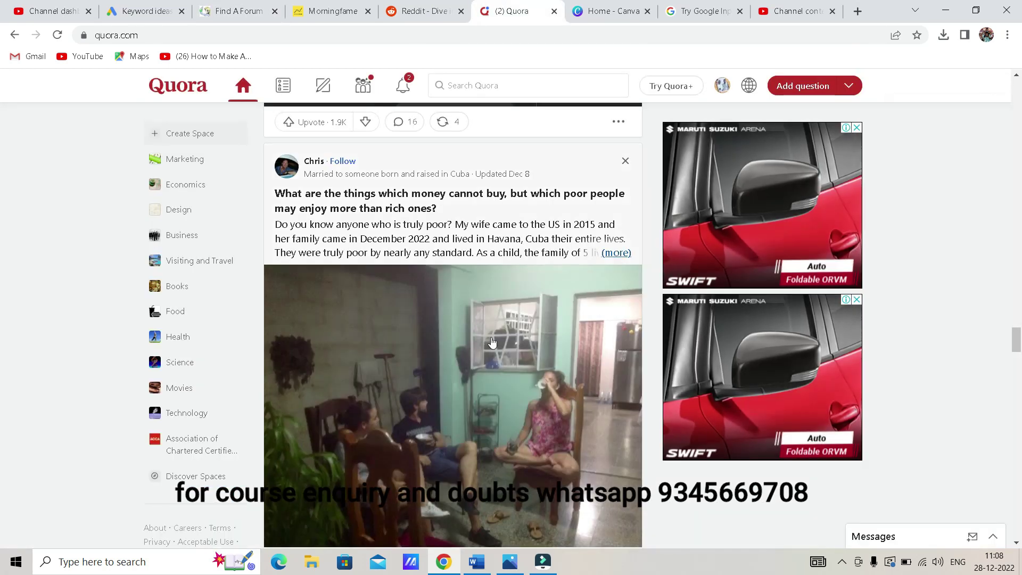
pyautogui.scroll(-10, 668, 311)
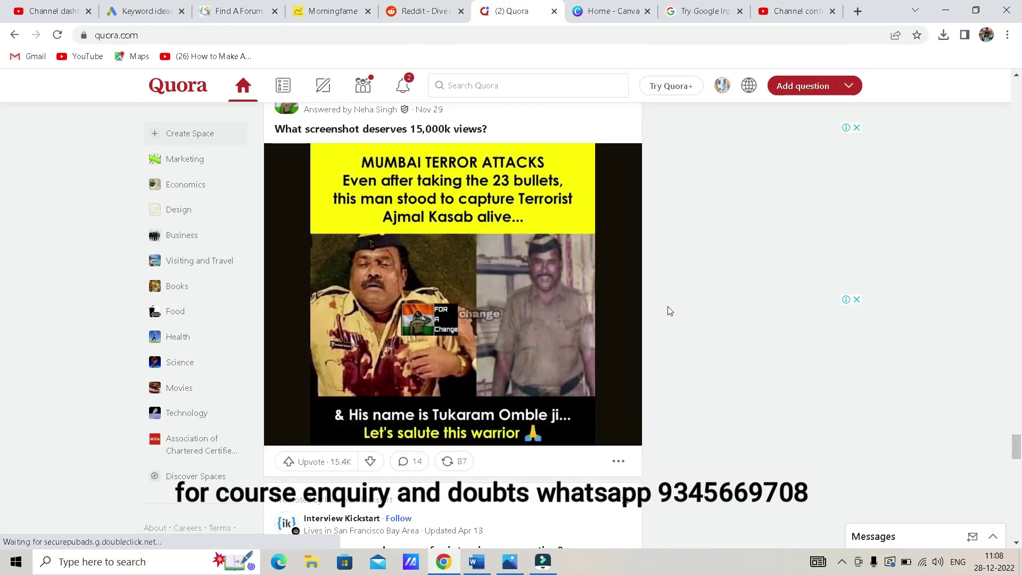
pyautogui.scroll(-10, 664, 314)
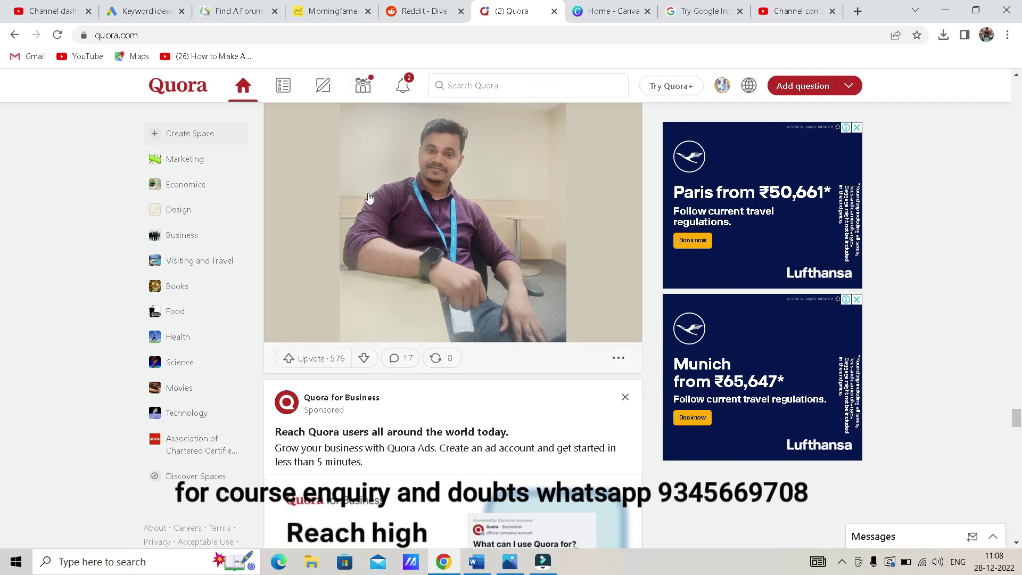
pyautogui.scroll(-10, 366, 201)
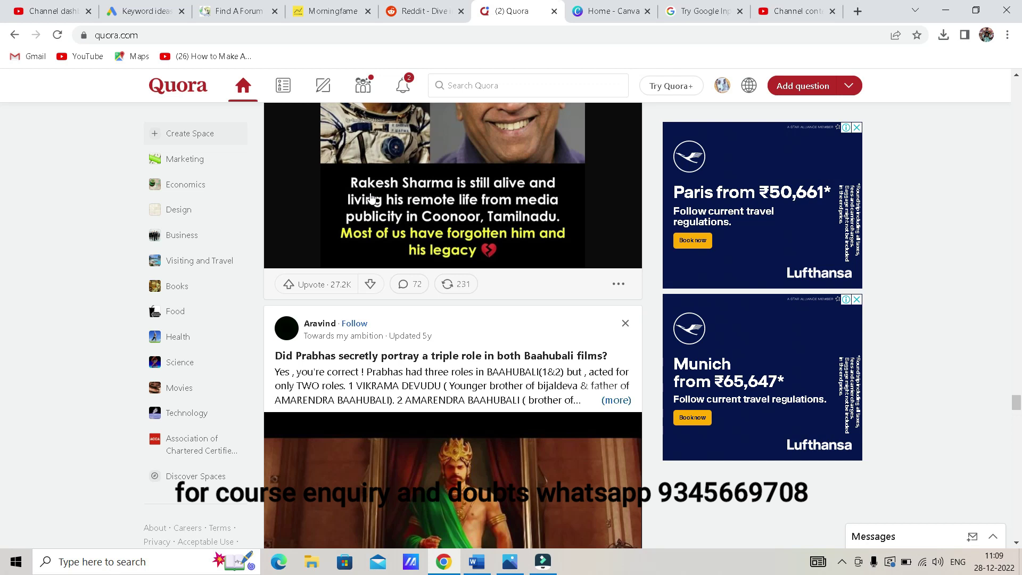
pyautogui.click(238, 14)
pyautogui.click(425, 20)
pyautogui.click(517, 15)
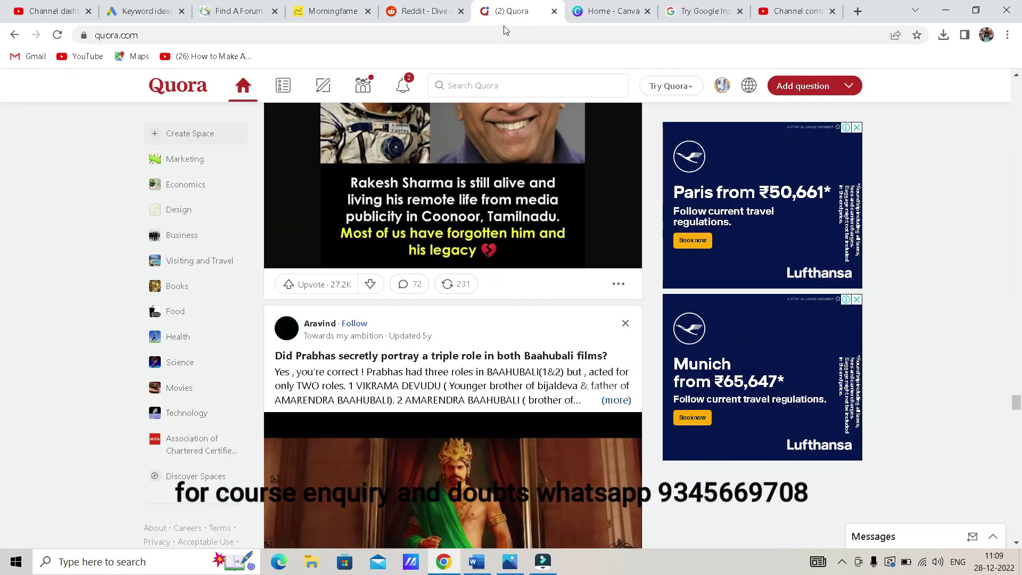